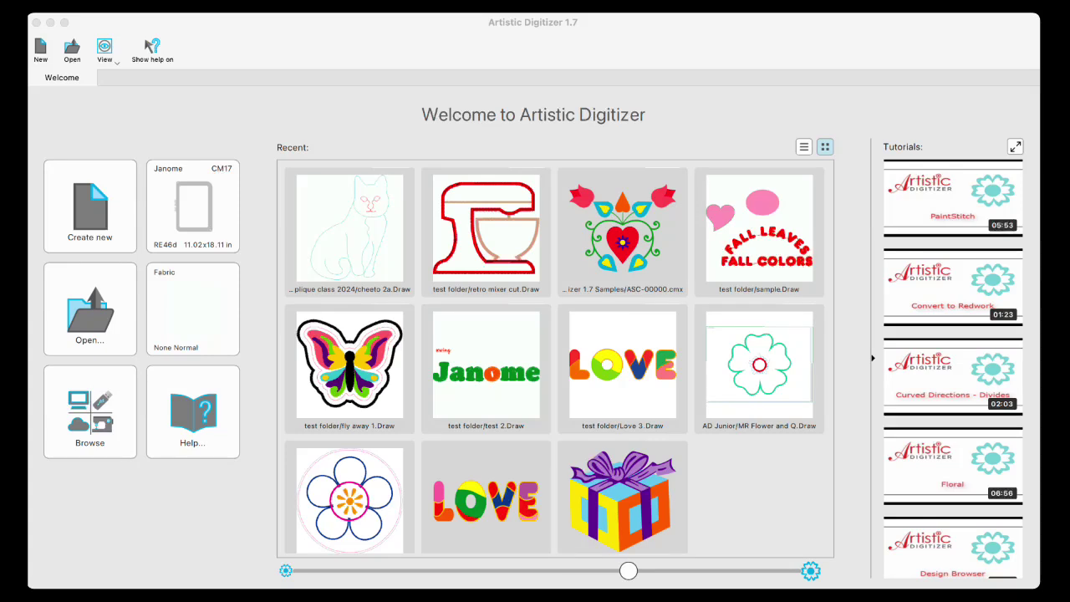
Drop retro mixer cut.Draw from the Welcome page's Recent designs list.
click(372, 115)
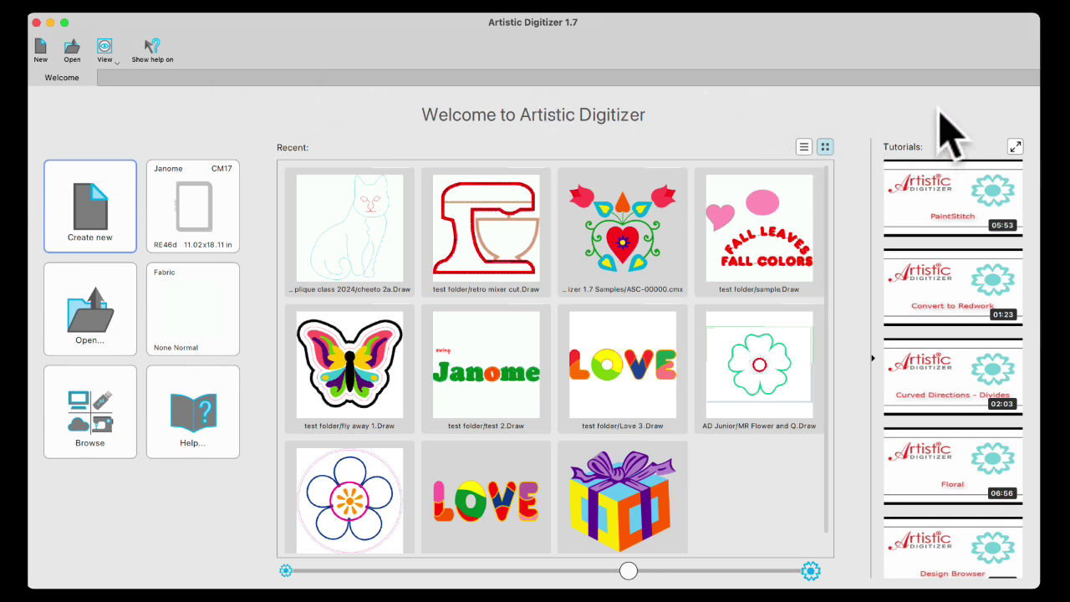
mouse_move(919, 213)
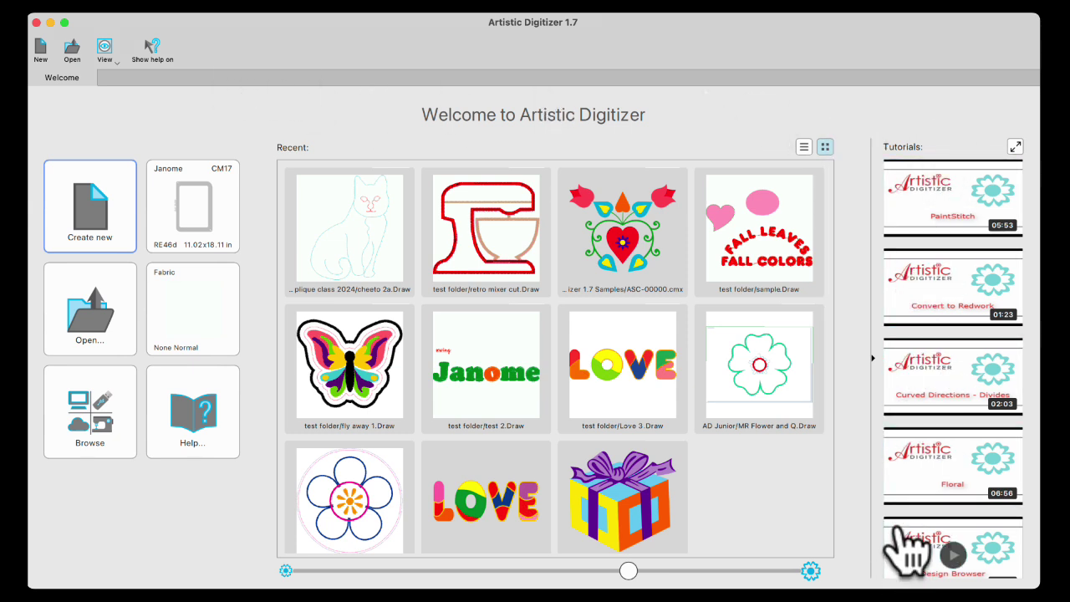
click(873, 358)
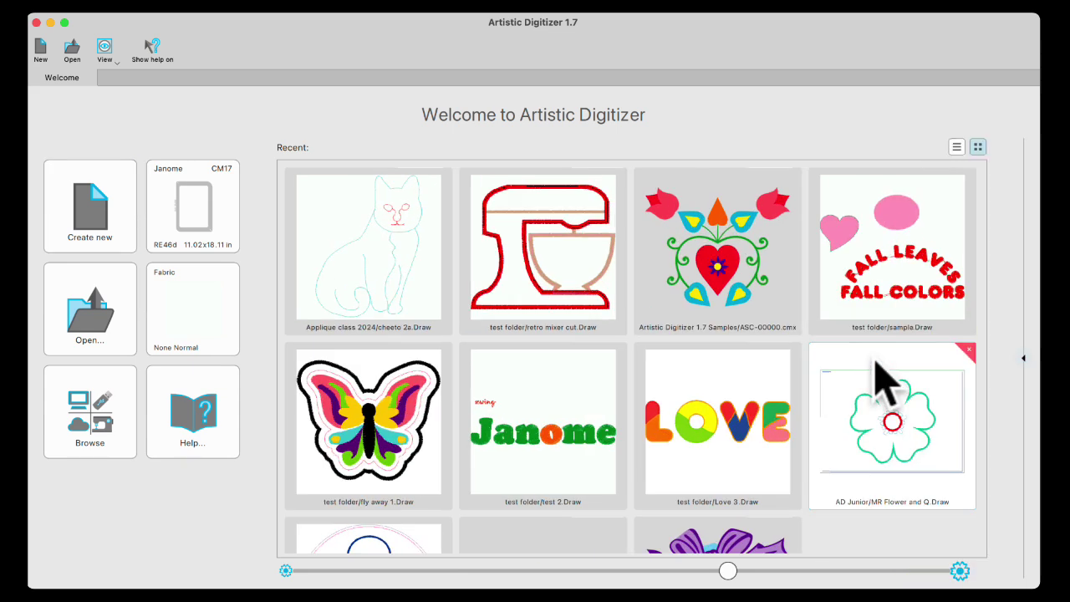
click(1024, 358)
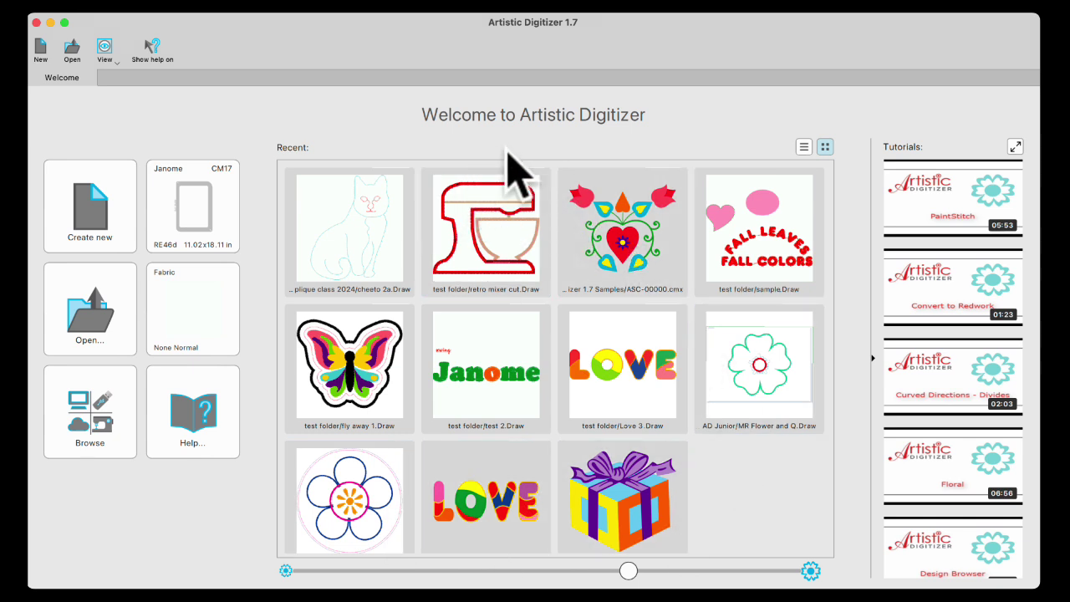
mouse_move(543, 186)
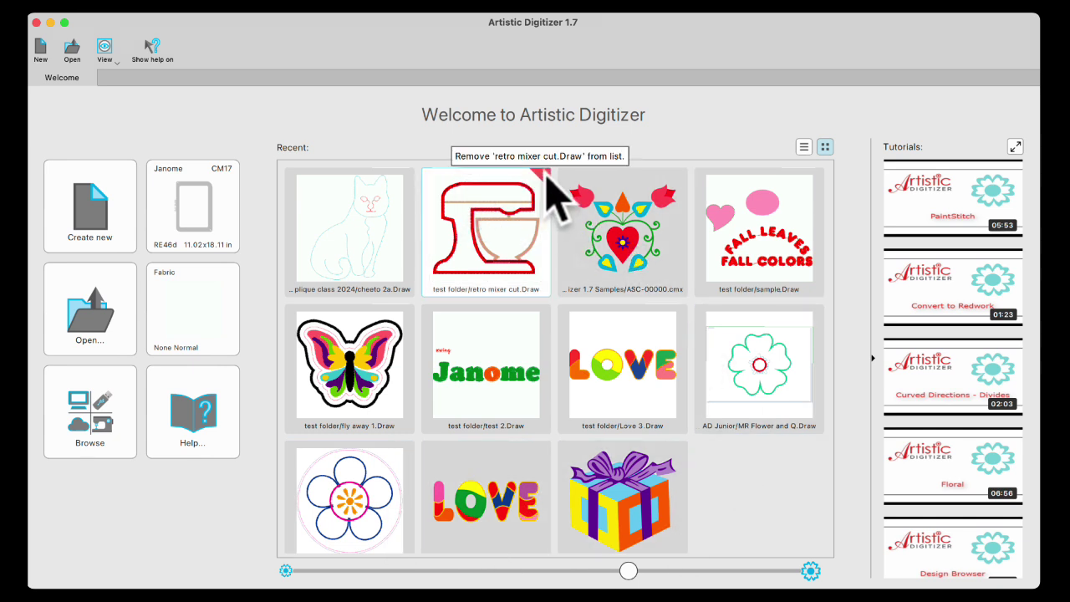
click(544, 176)
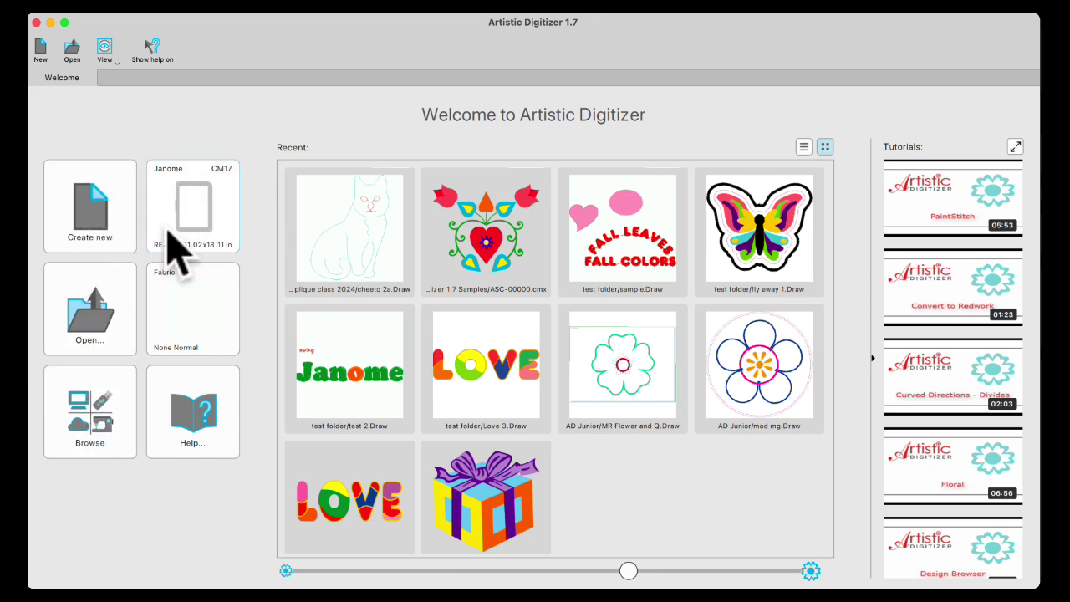
Keep Janome CM17 as the machine and choose the RE46d 11.02x18.11 in hoop.
click(195, 216)
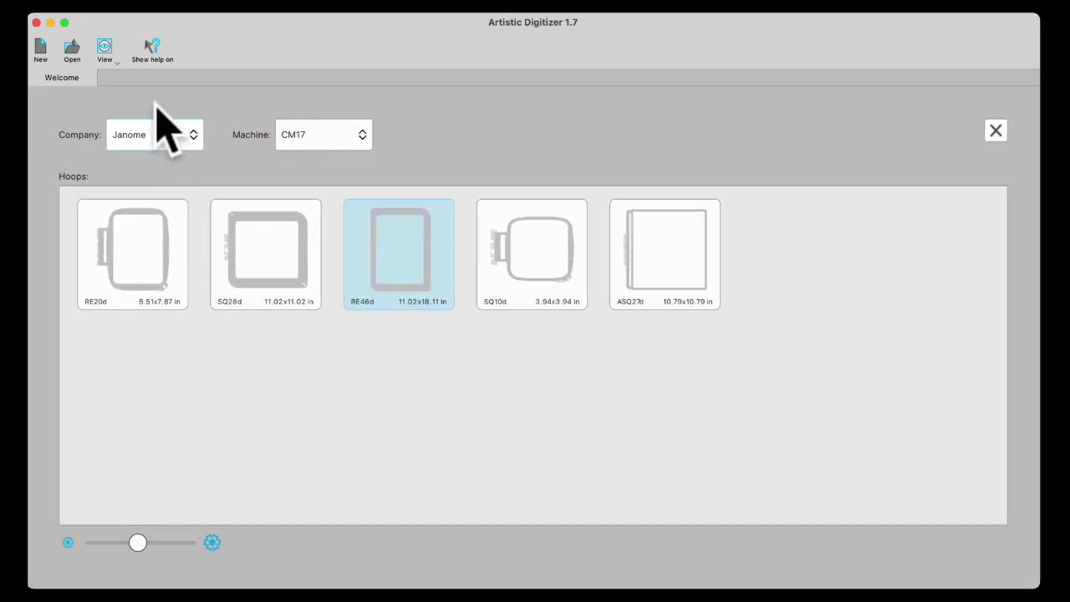
click(195, 135)
click(195, 135)
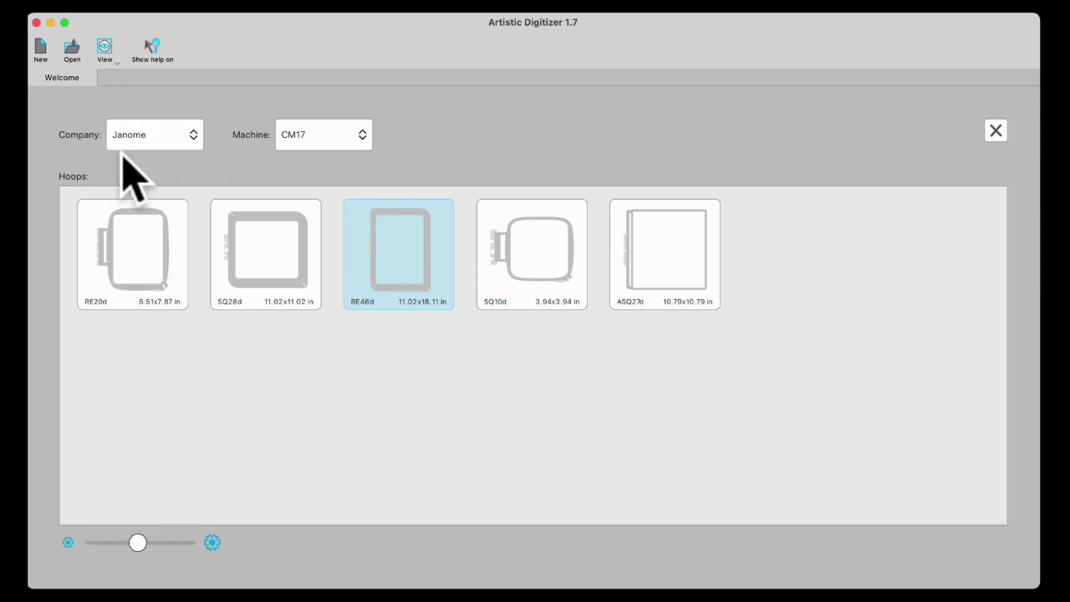
click(365, 136)
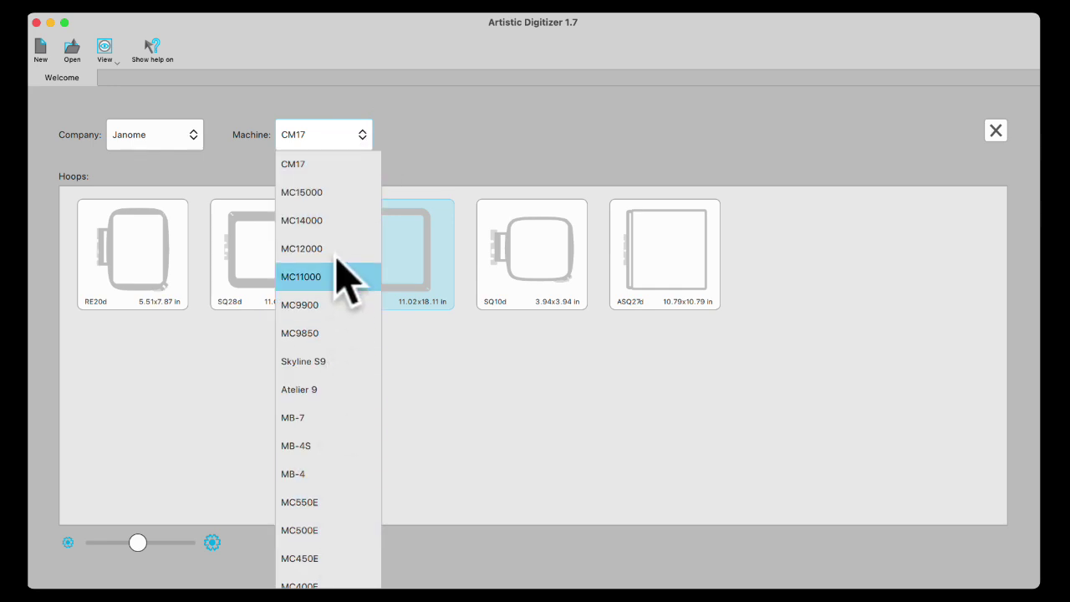
click(334, 155)
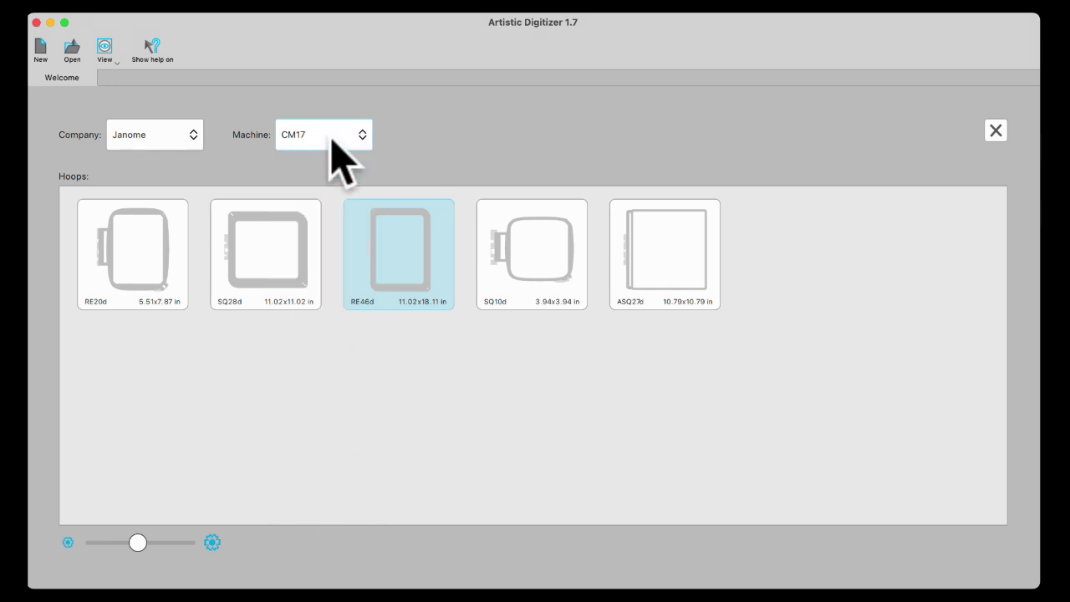
click(418, 269)
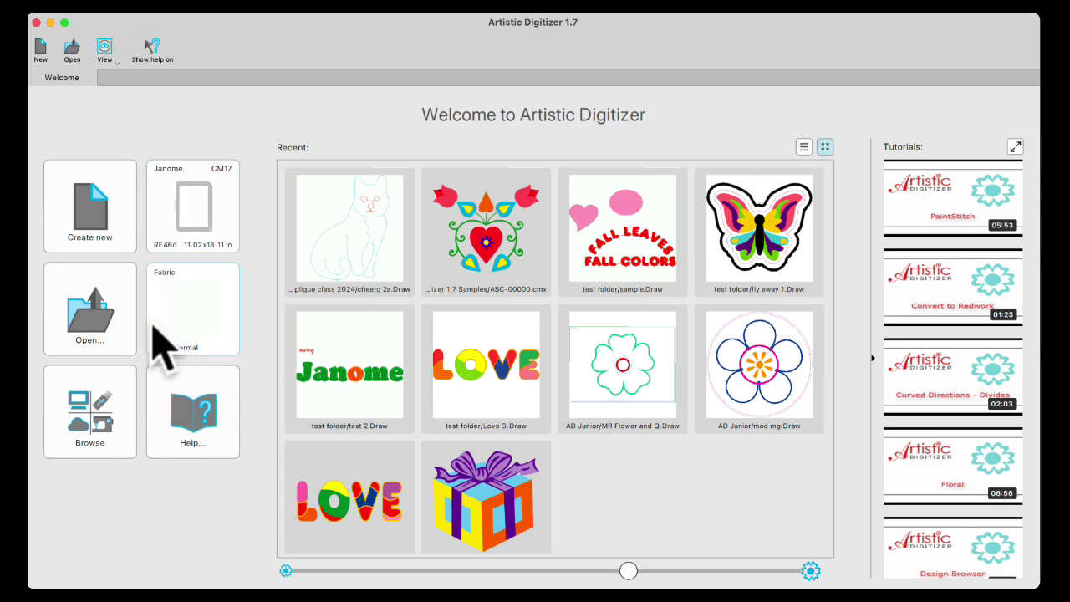
Confirm None in the Normal embroidery category as the default fabric, after briefly trying Smooth.
click(213, 330)
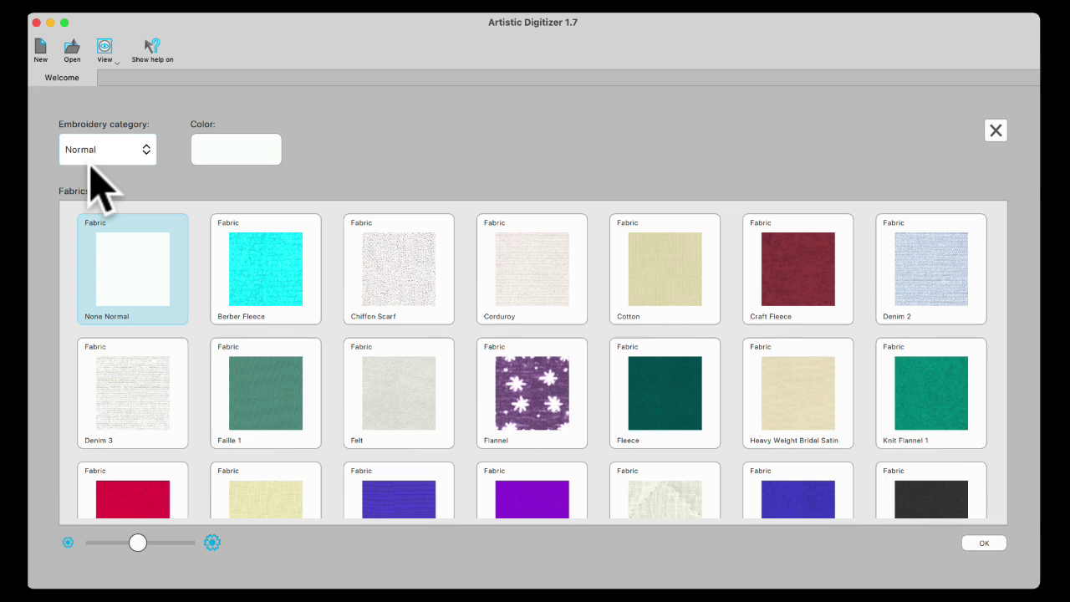
click(145, 150)
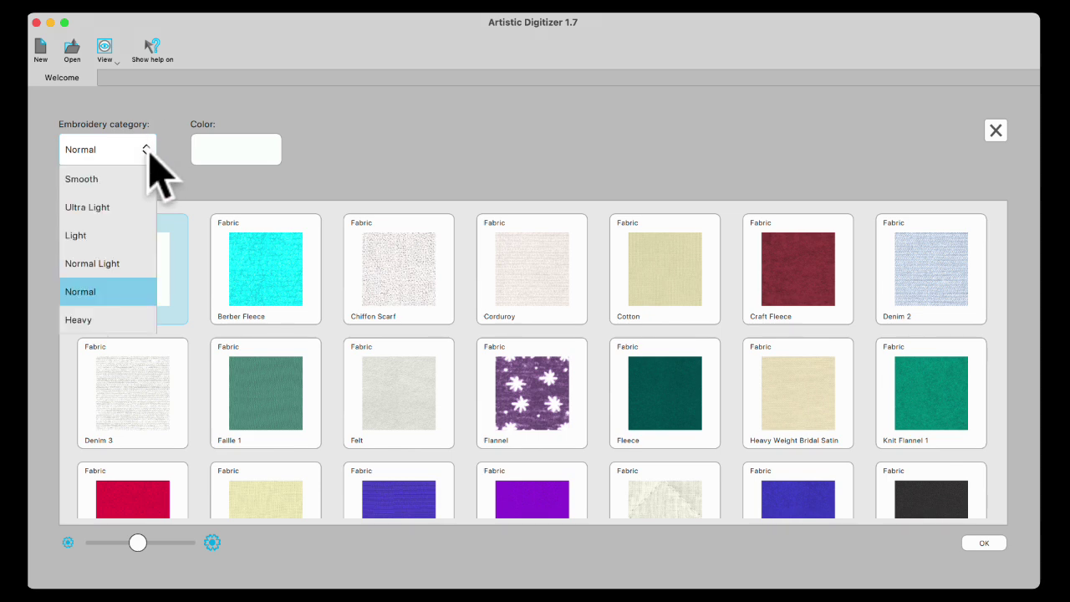
click(104, 177)
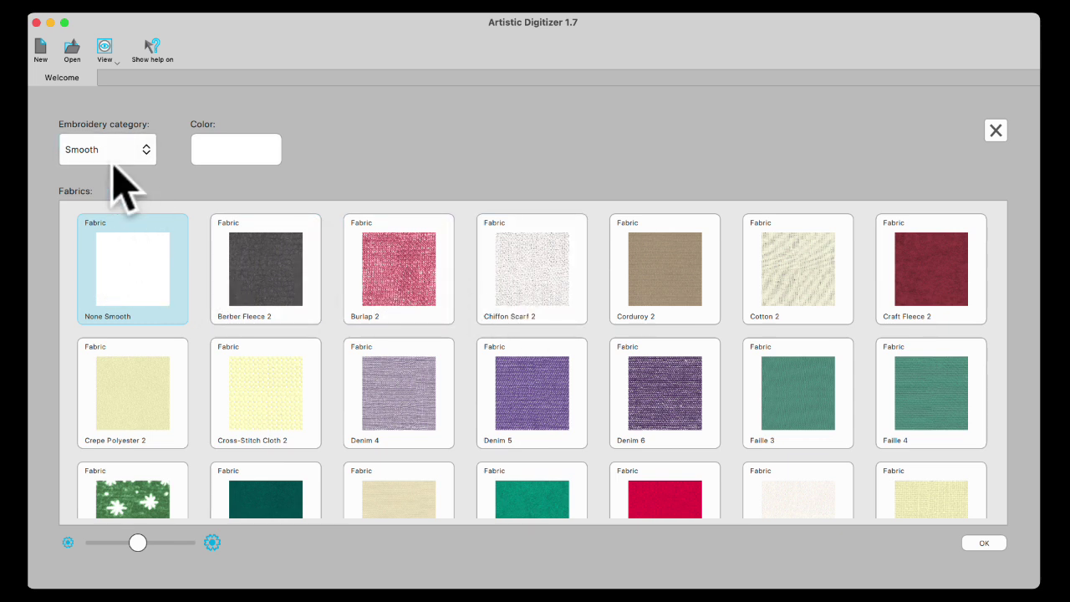
click(143, 158)
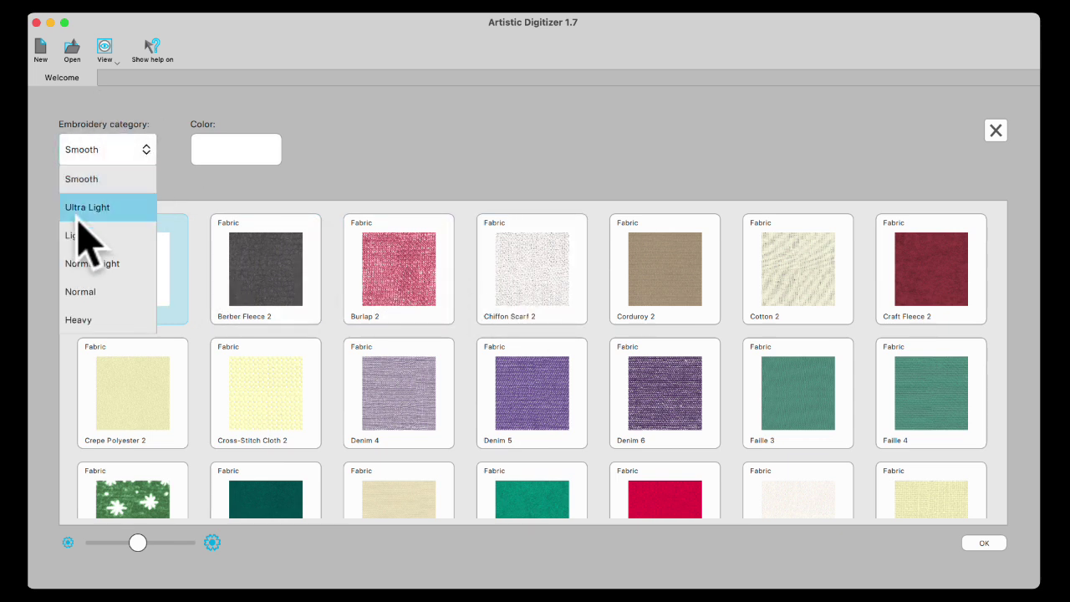
click(83, 301)
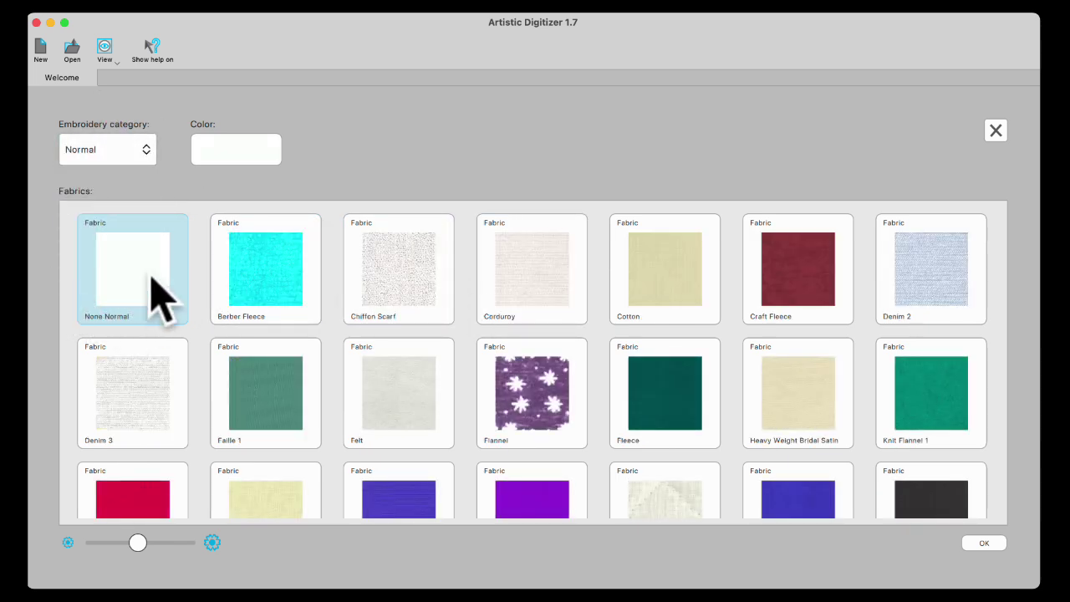
click(983, 542)
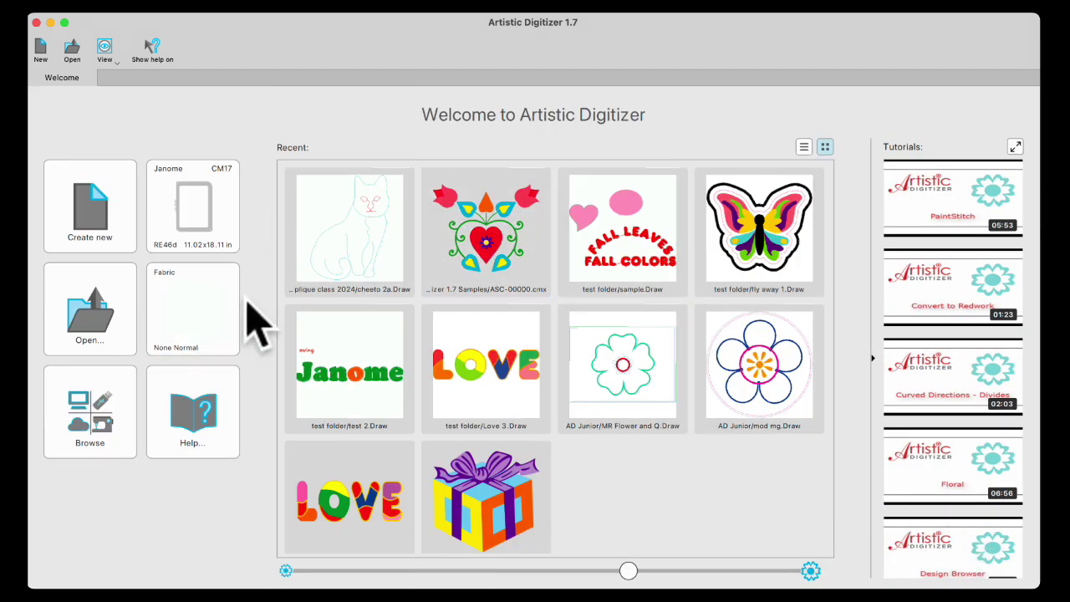
Create the blank New 5 design and accept the General preferences unchanged.
click(95, 210)
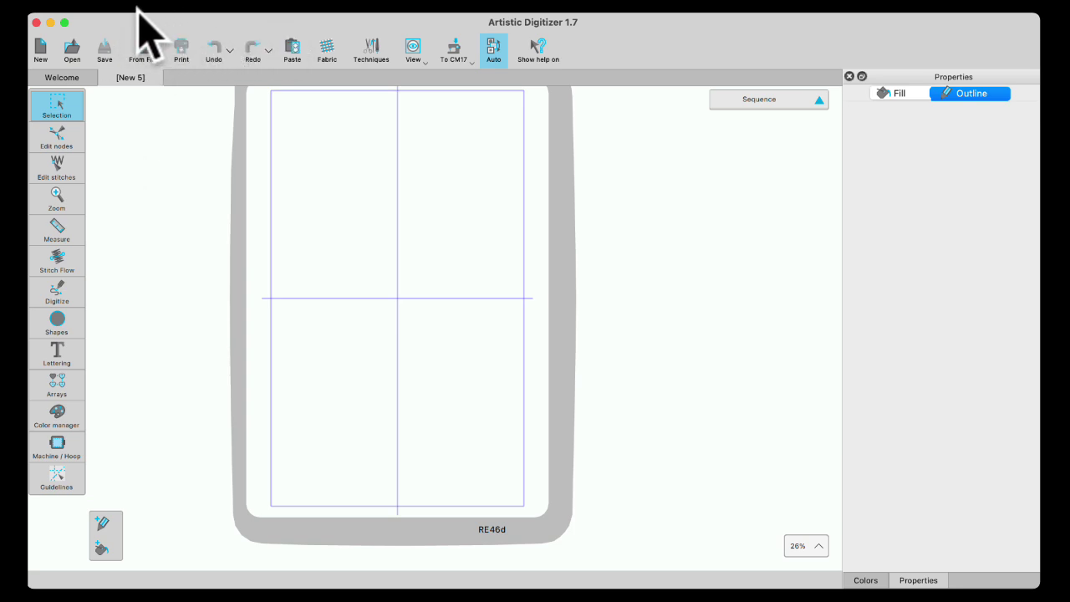
click(87, 2)
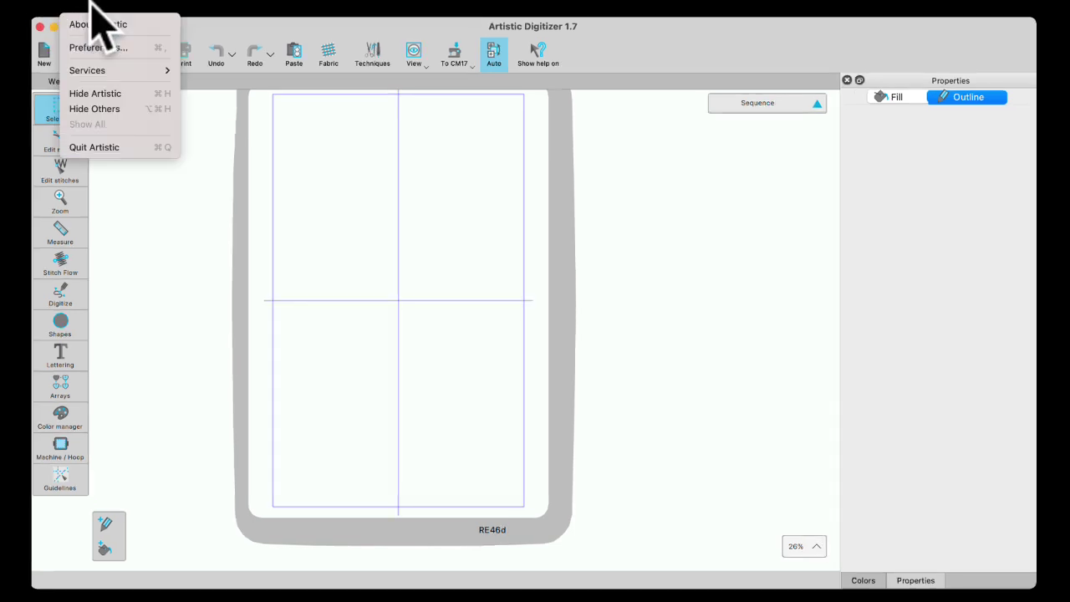
click(80, 40)
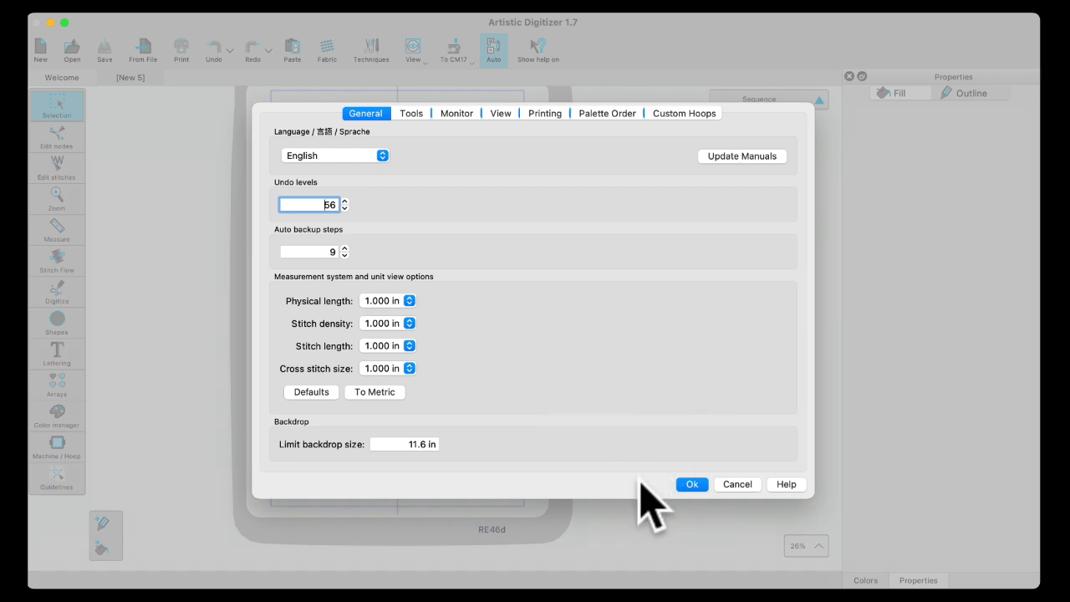
click(691, 484)
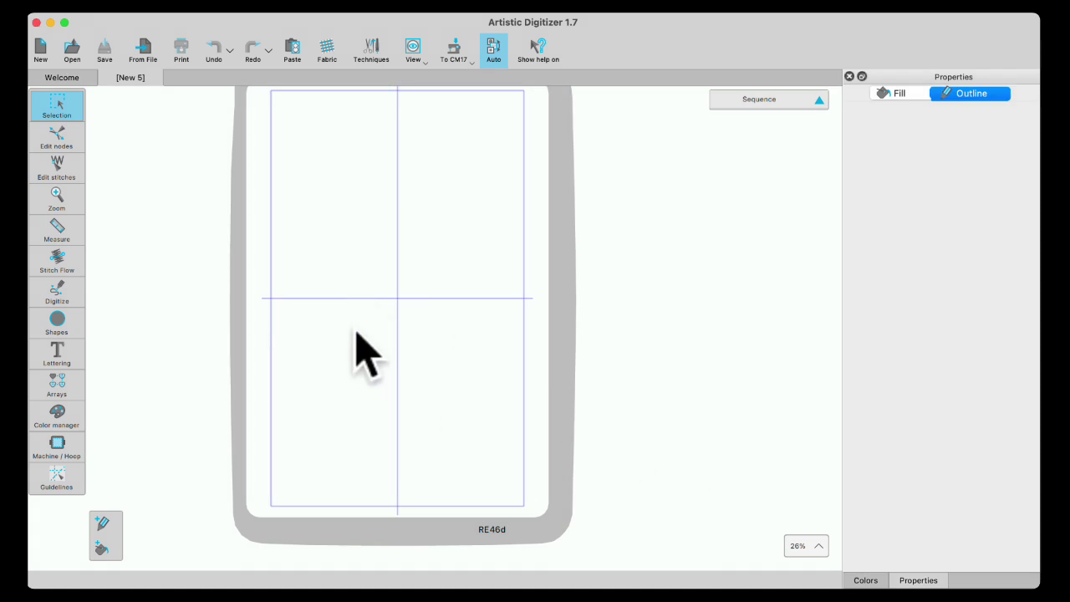
Draw an oval inside the hoop with the ellipse tool and remove its fill.
click(60, 326)
click(58, 319)
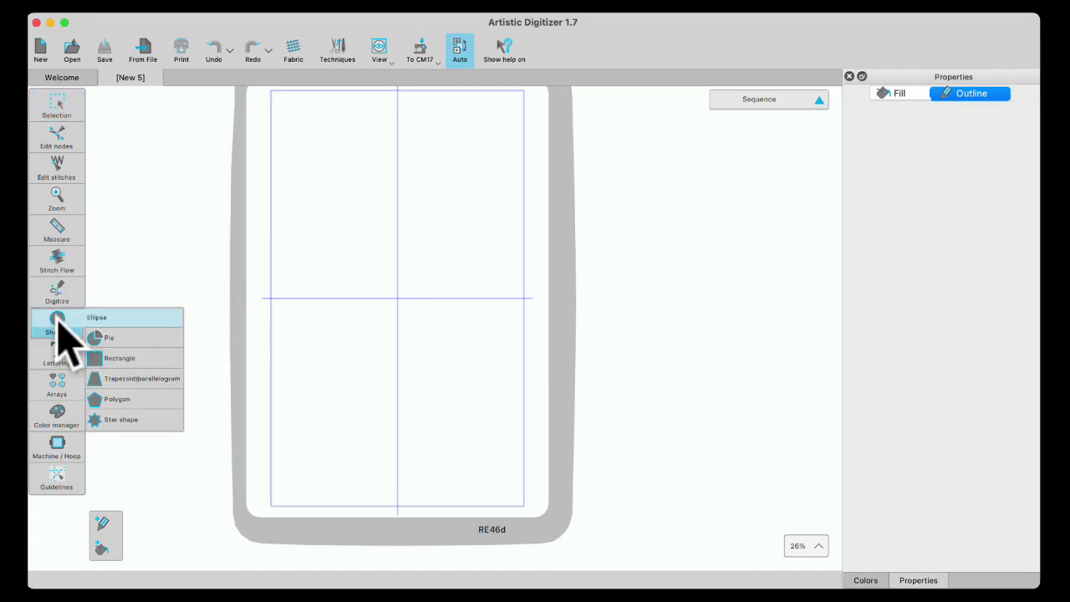
drag(350, 208, 457, 371)
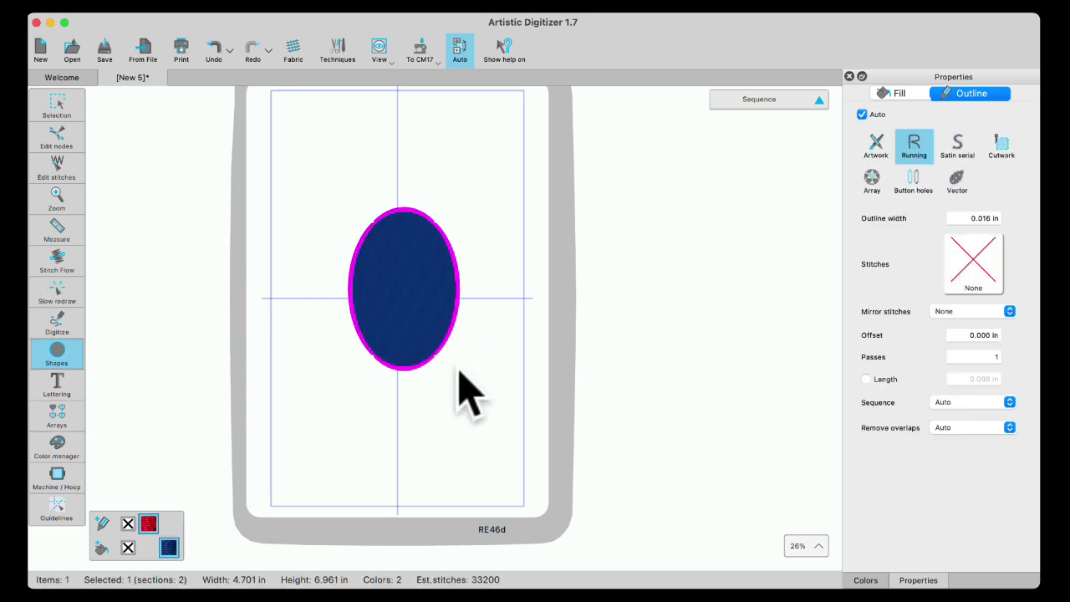
click(127, 547)
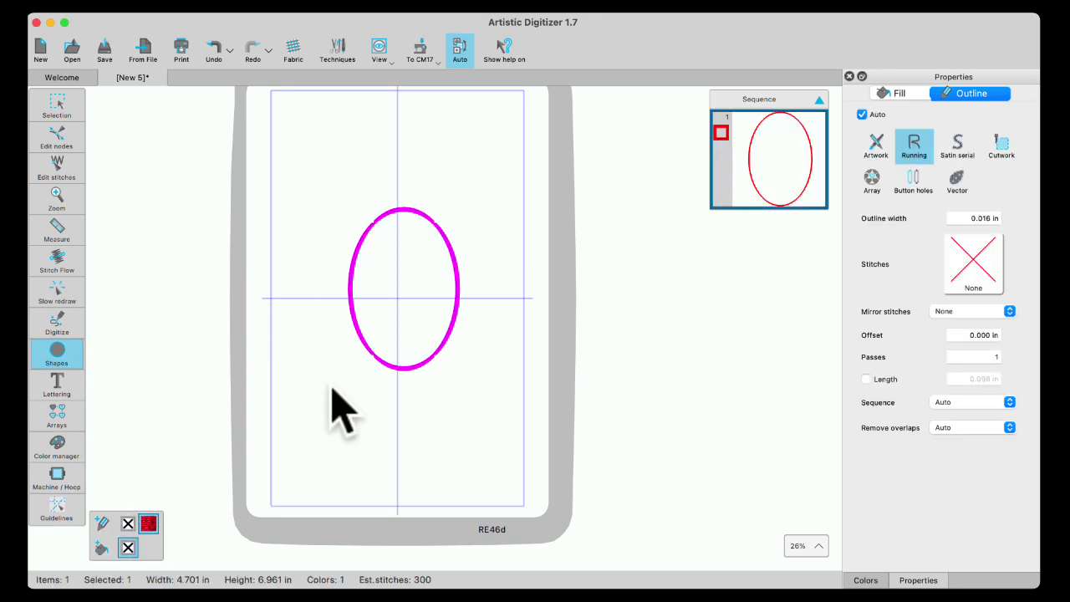
Make the oval's outline a Satin serial border 4.0mm wide.
mouse_move(44, 119)
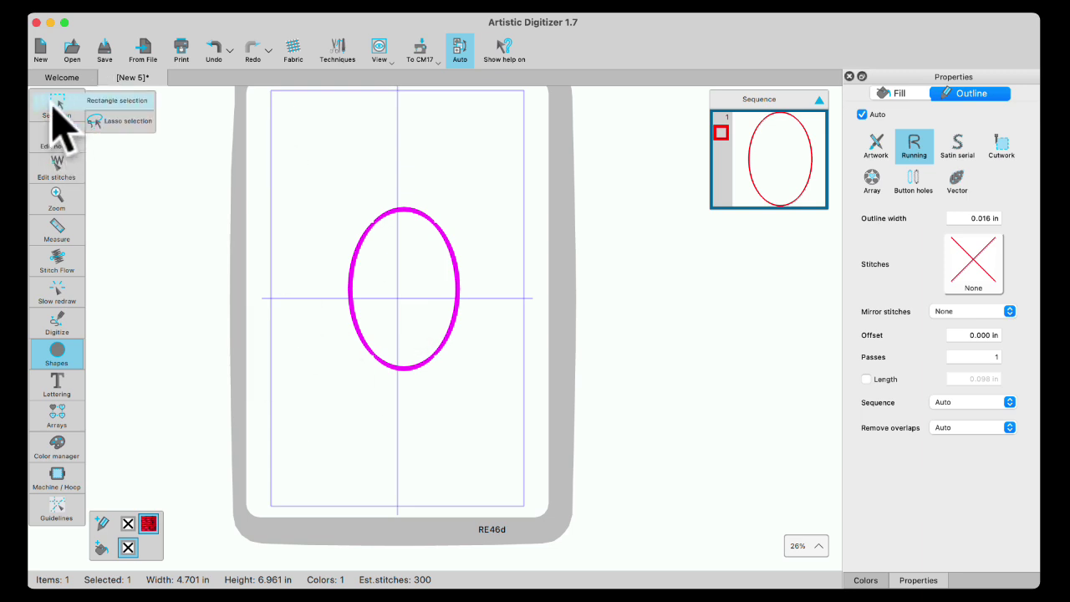
click(54, 104)
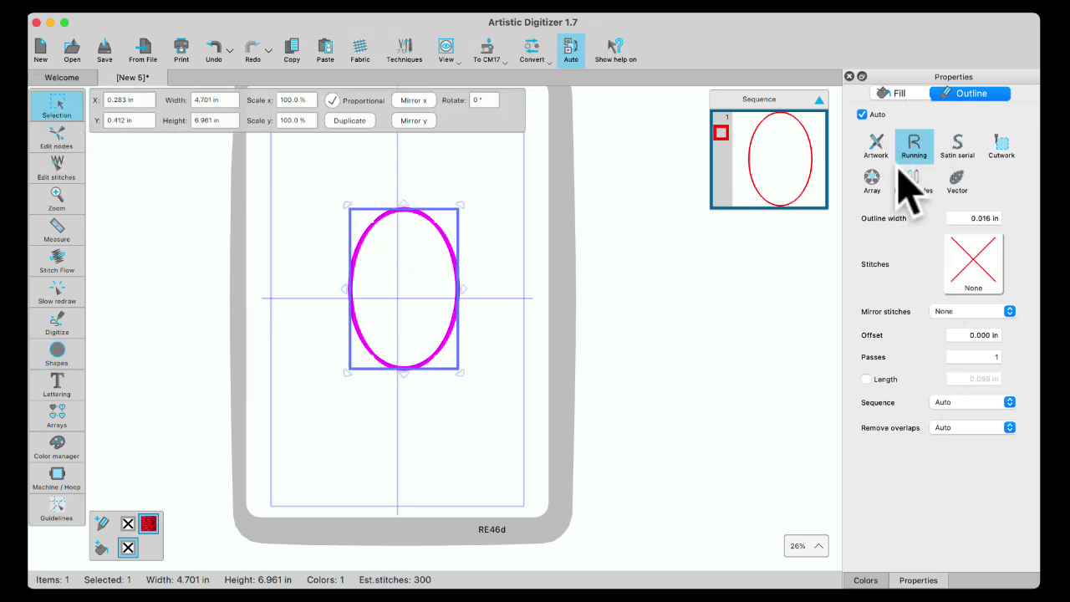
click(903, 93)
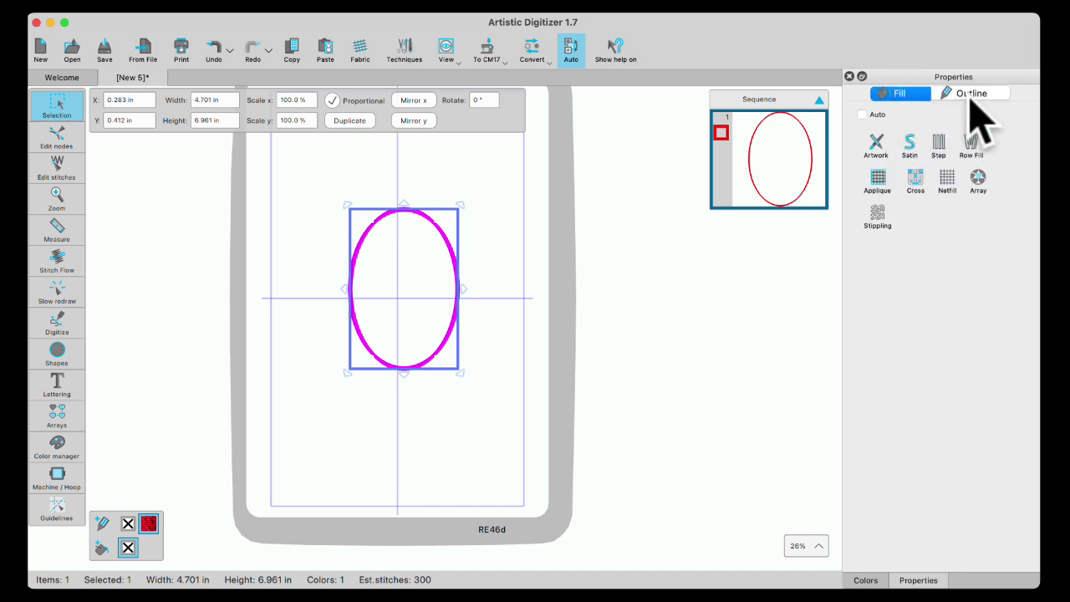
click(970, 97)
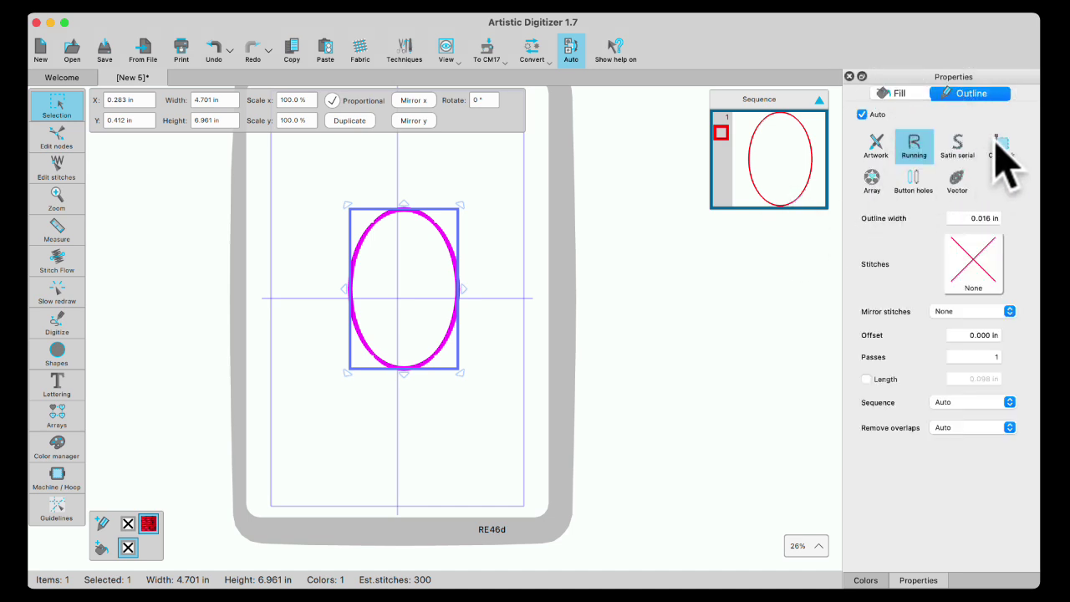
click(958, 144)
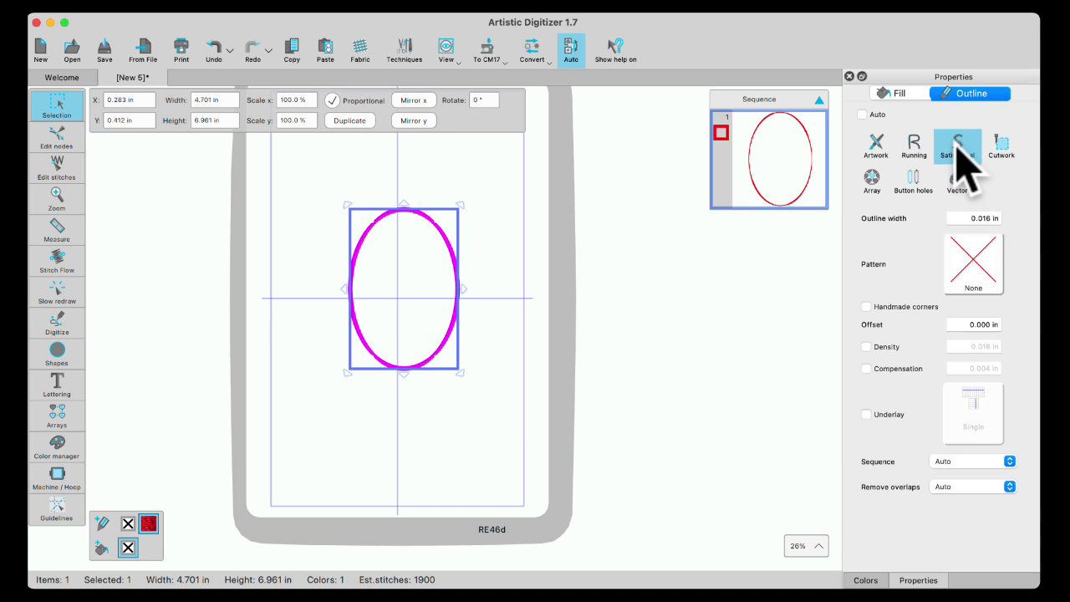
click(973, 218)
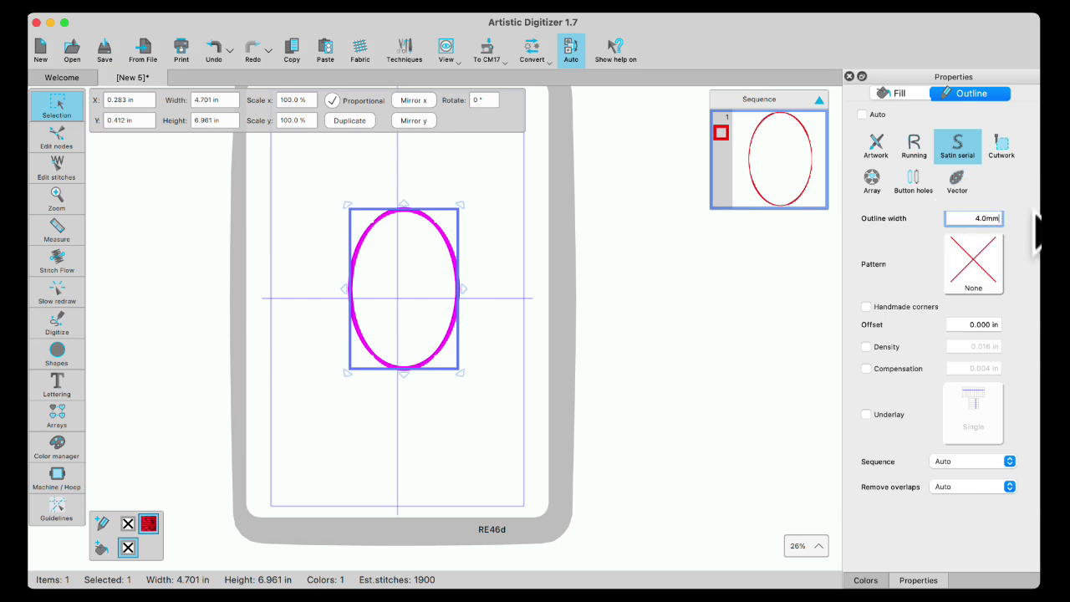
key(Return)
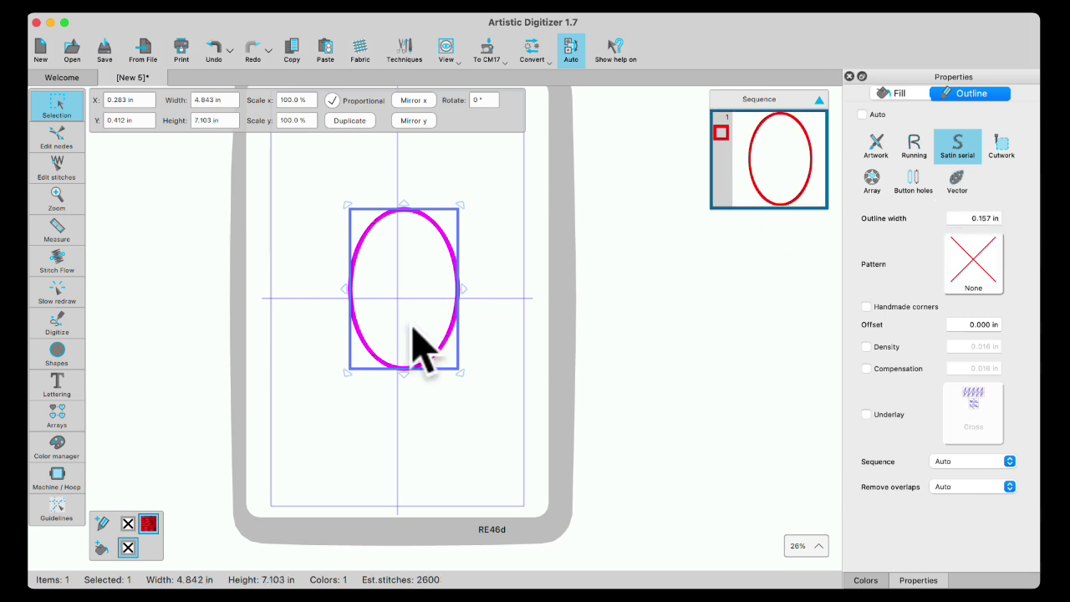
Check the finished satin oval by reselecting and deselecting it.
scroll(465, 324, up, 3)
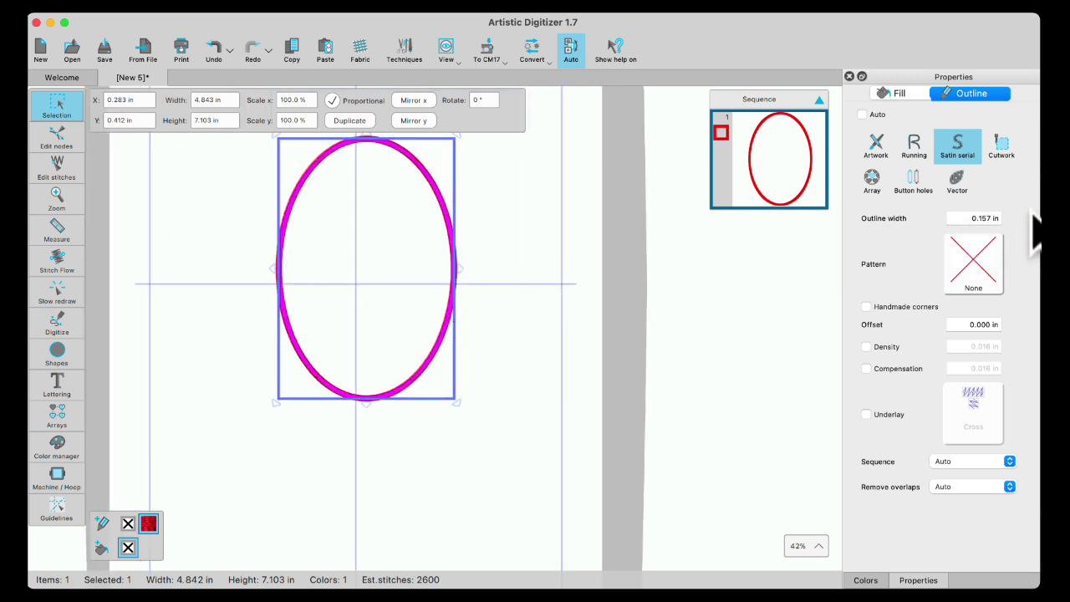
scroll(465, 303, up, 3)
right_click(483, 280)
click(465, 279)
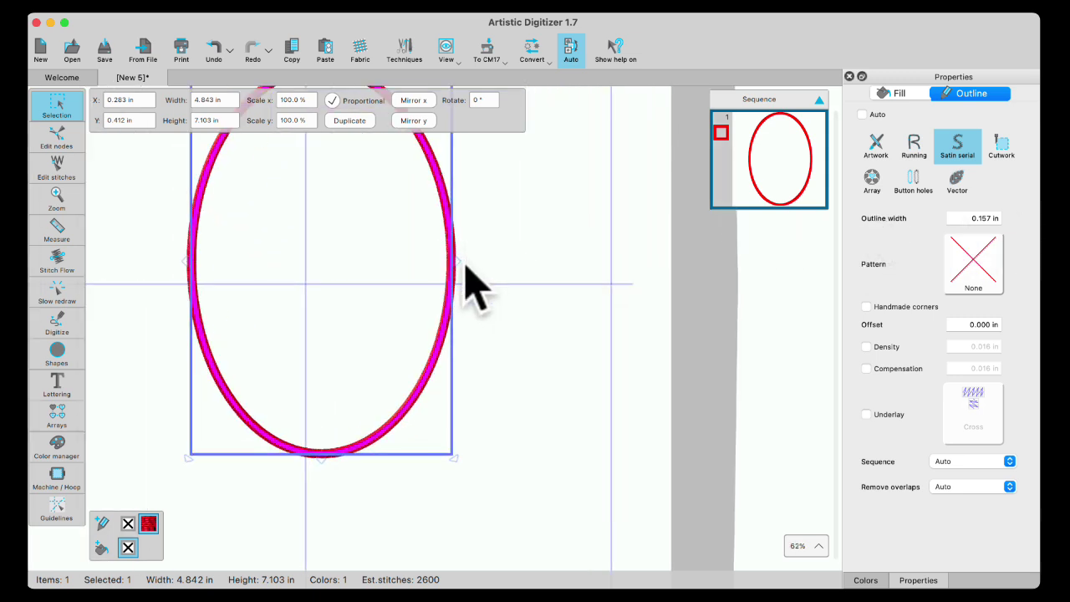
click(410, 317)
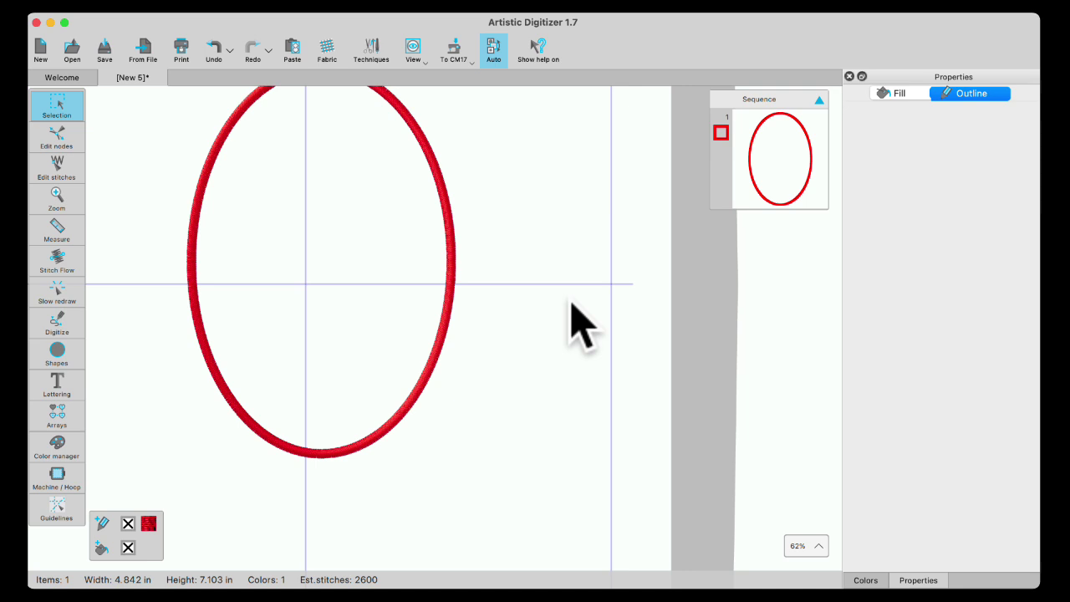
click(229, 134)
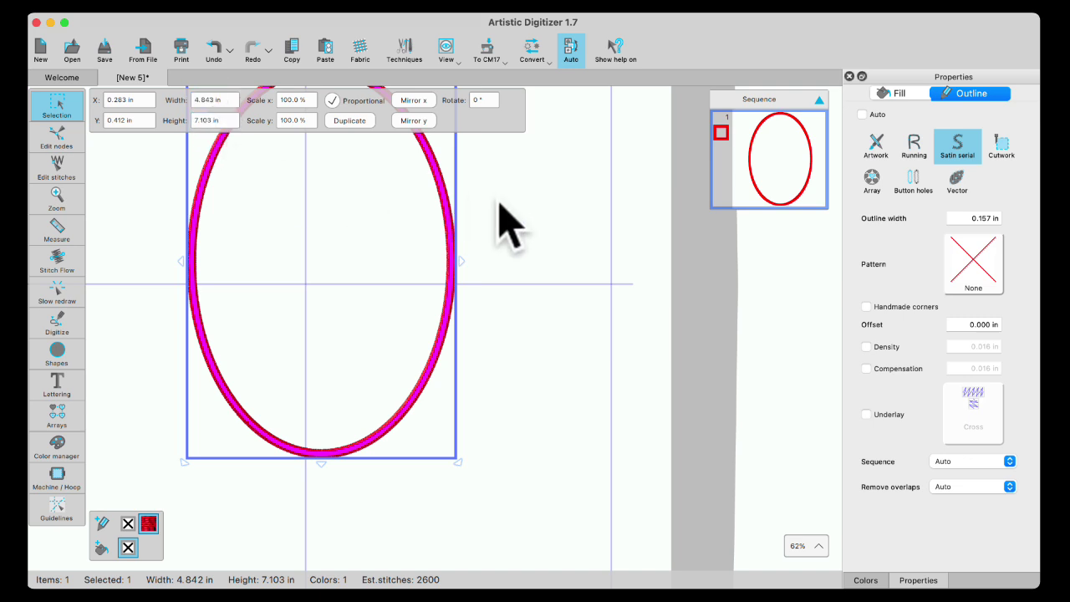
click(616, 198)
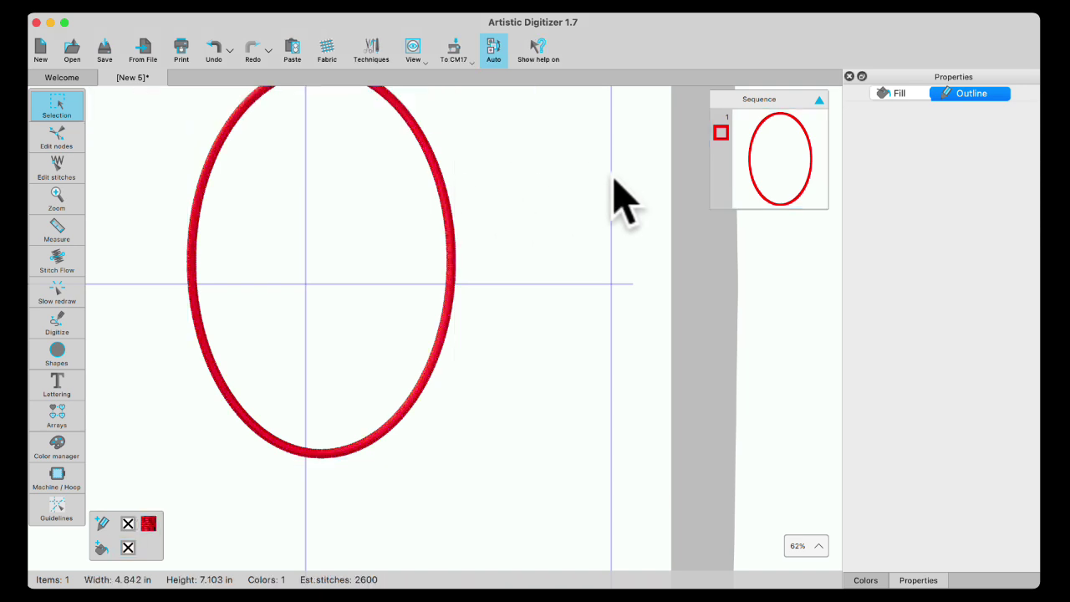
Close the Properties and Colors panels and re-enable both from the toolbar panel list.
click(849, 76)
click(849, 77)
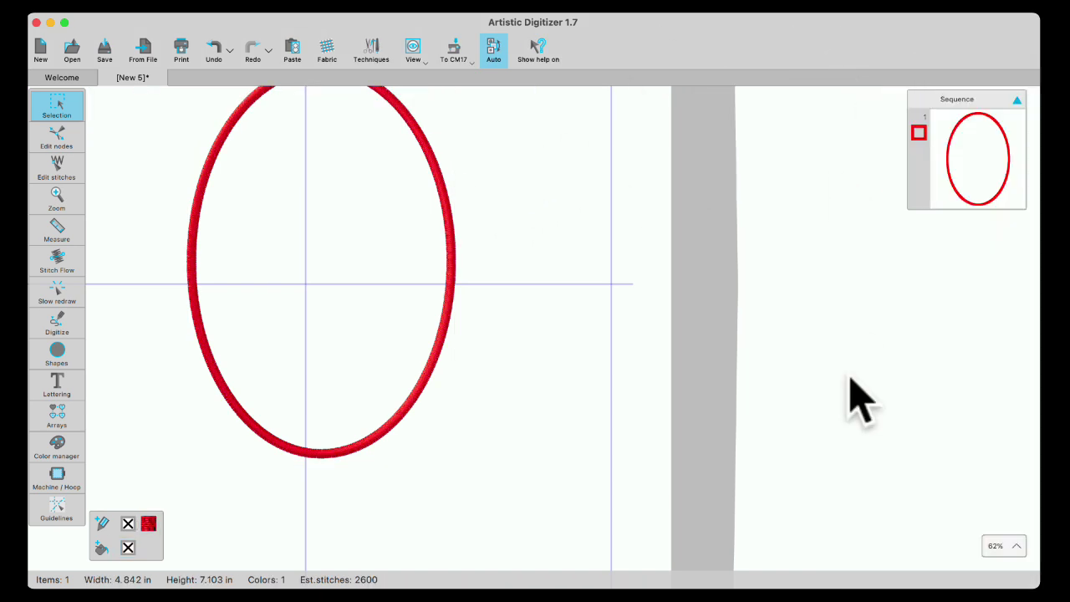
right_click(861, 38)
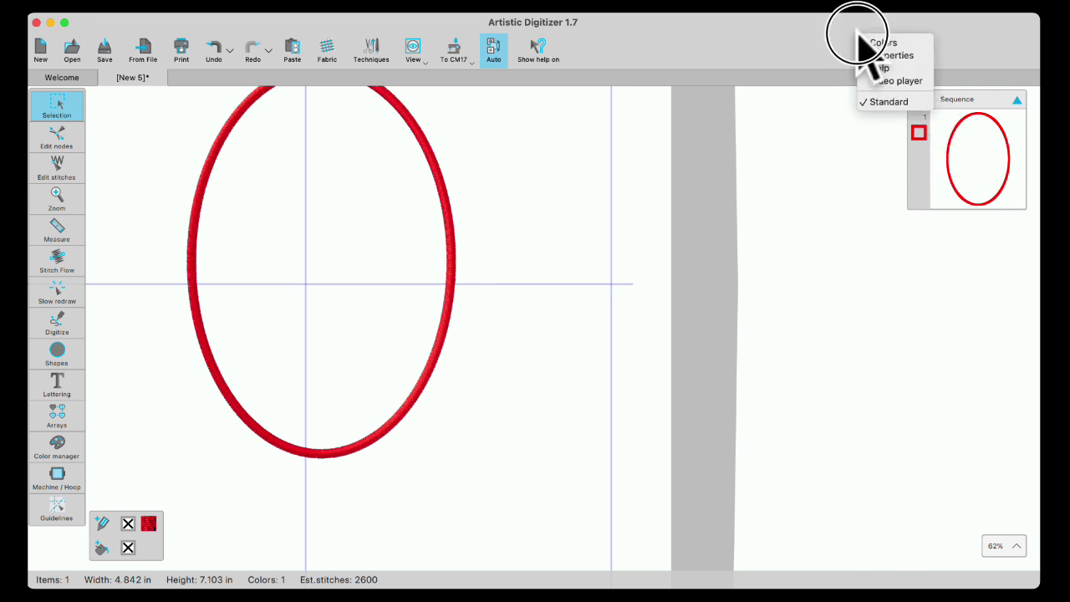
click(867, 42)
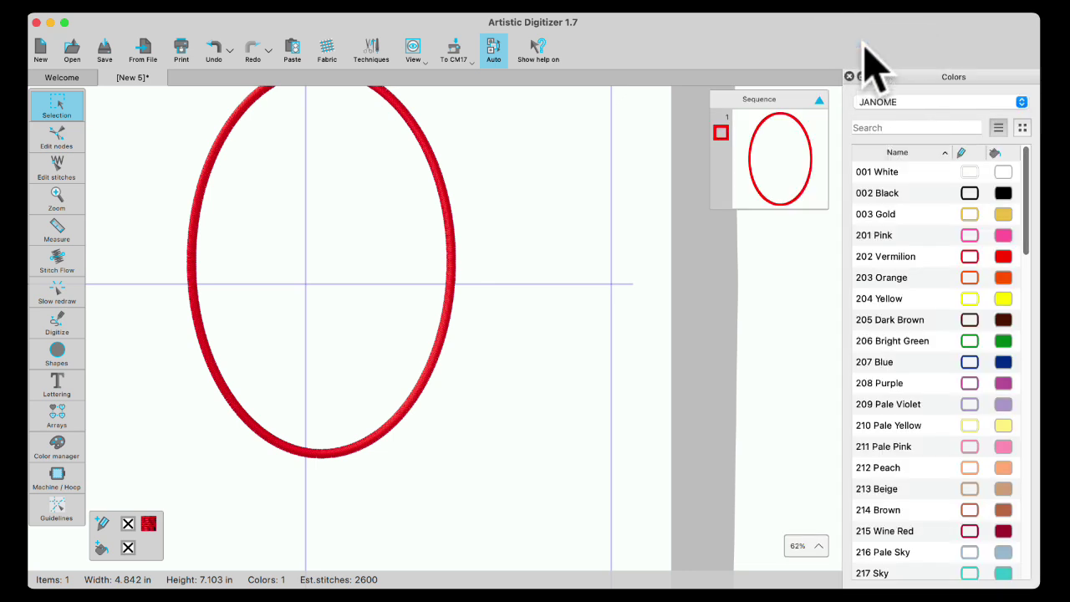
right_click(863, 40)
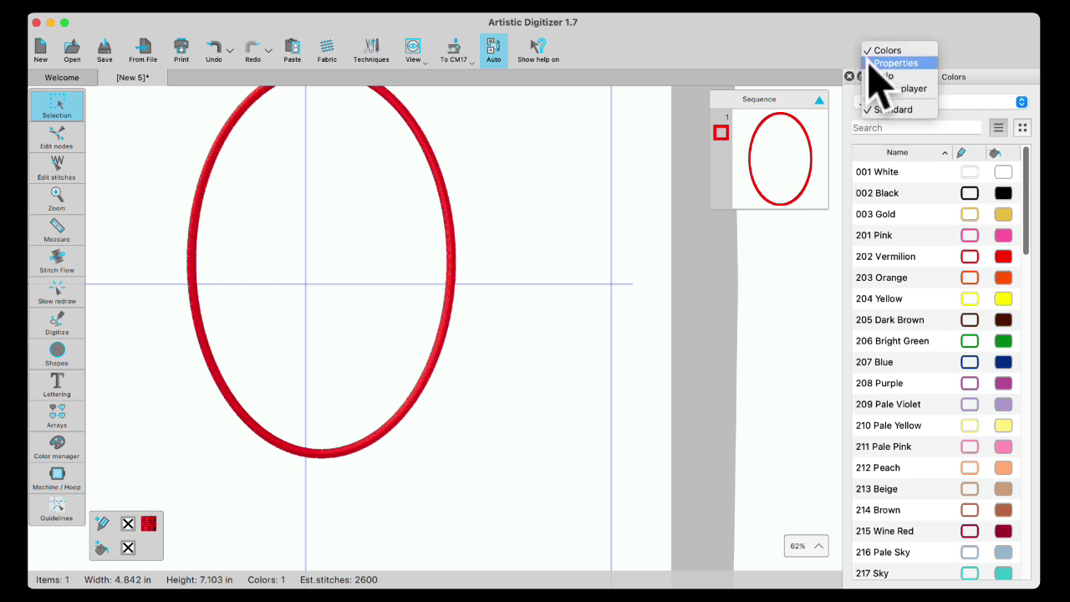
click(873, 62)
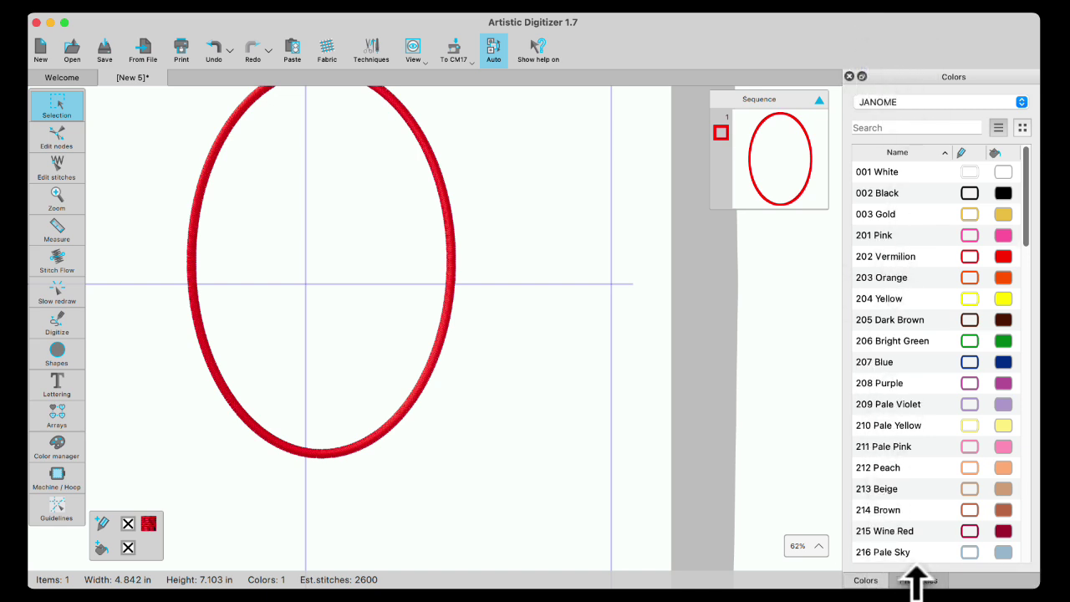
Select the oval and show the JANOME thread list in the Colors panel.
click(919, 578)
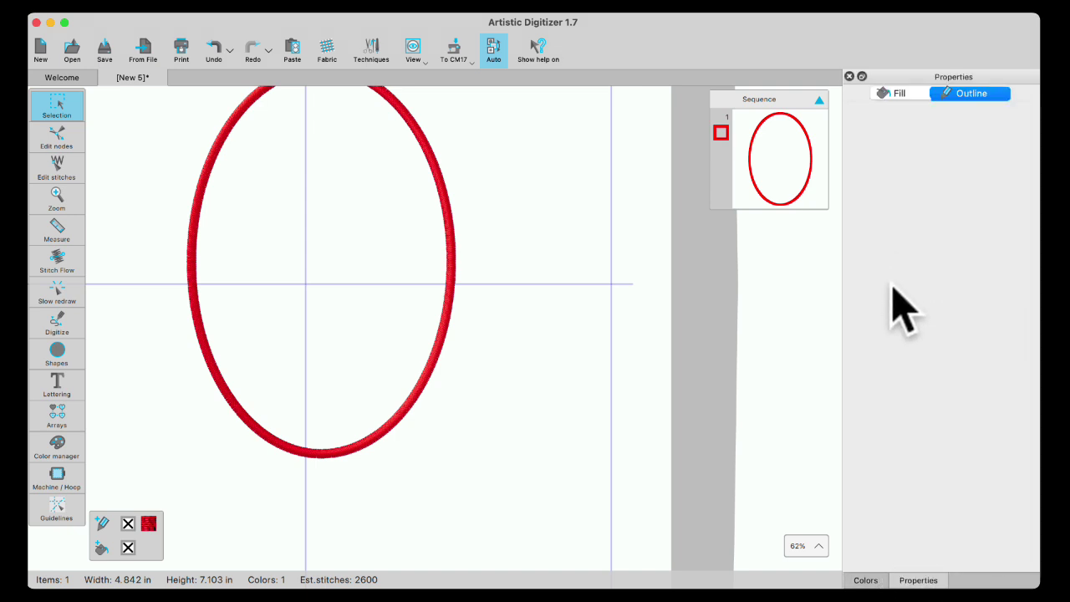
click(451, 311)
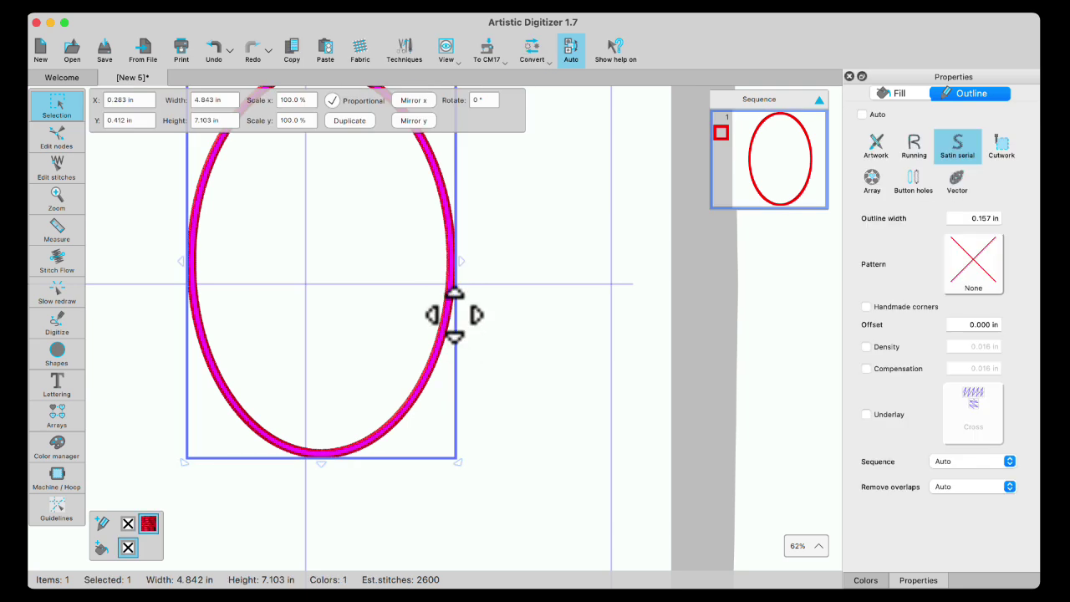
click(891, 95)
click(869, 580)
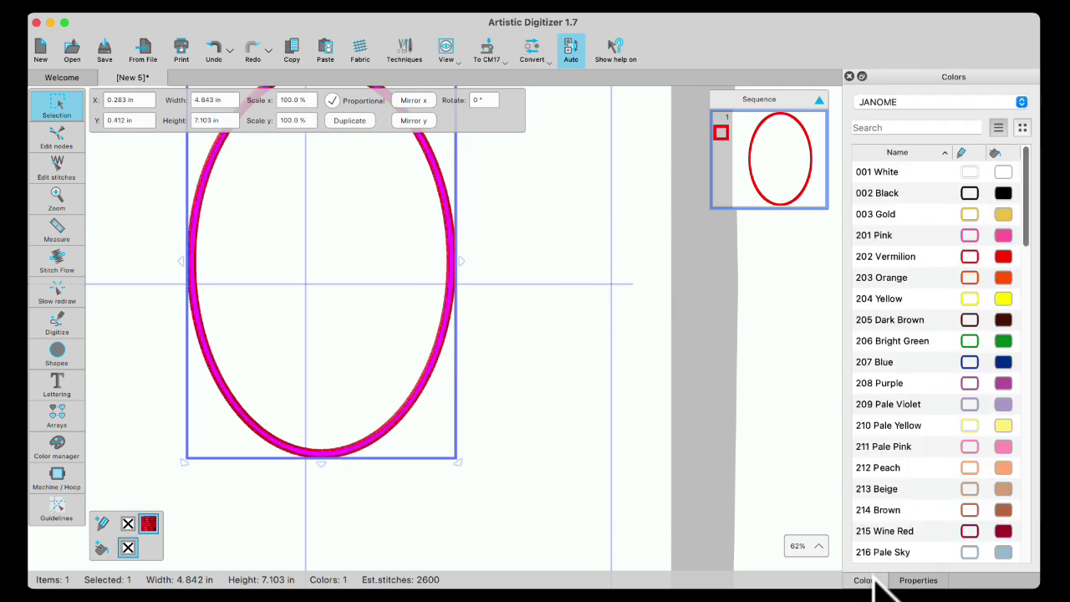